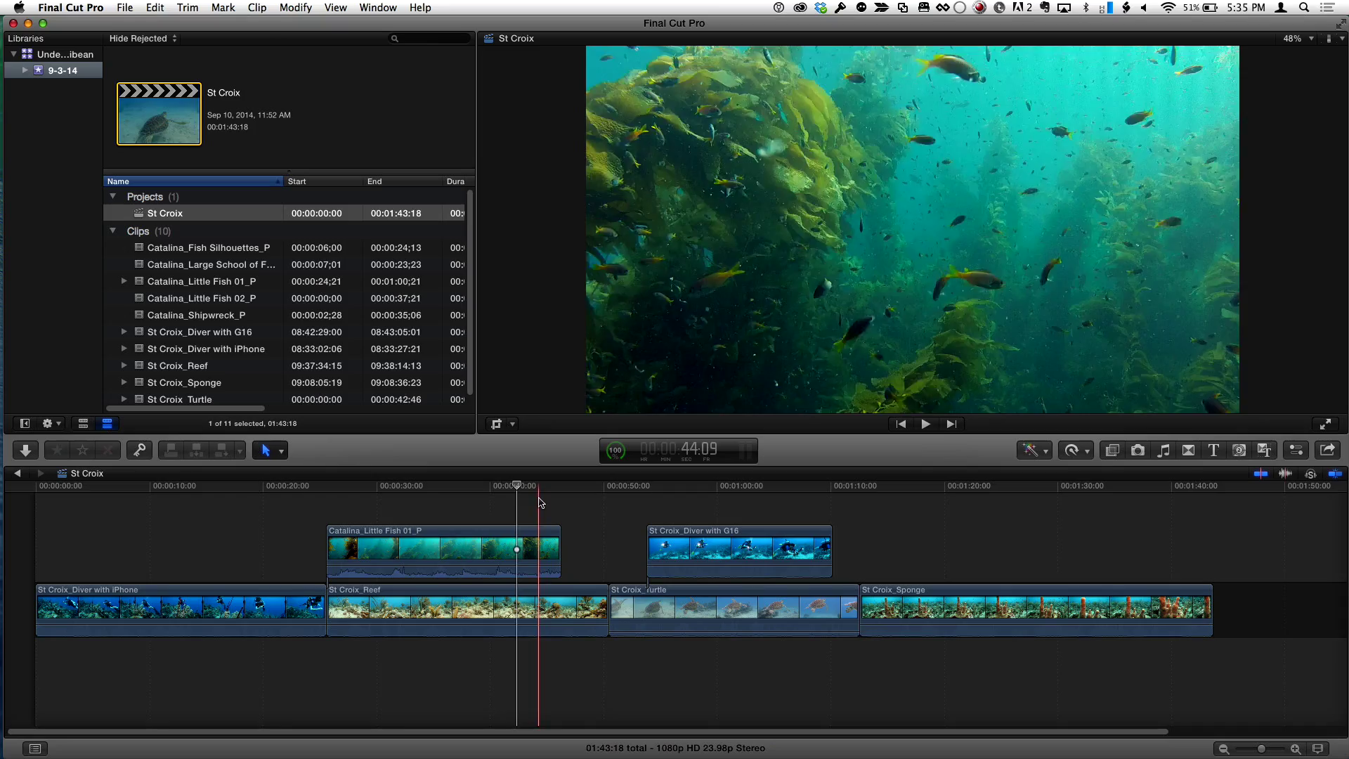
Step: Scrub forward to the St Croix_Diver with G16 footage and play it from about one minute
click(460, 501)
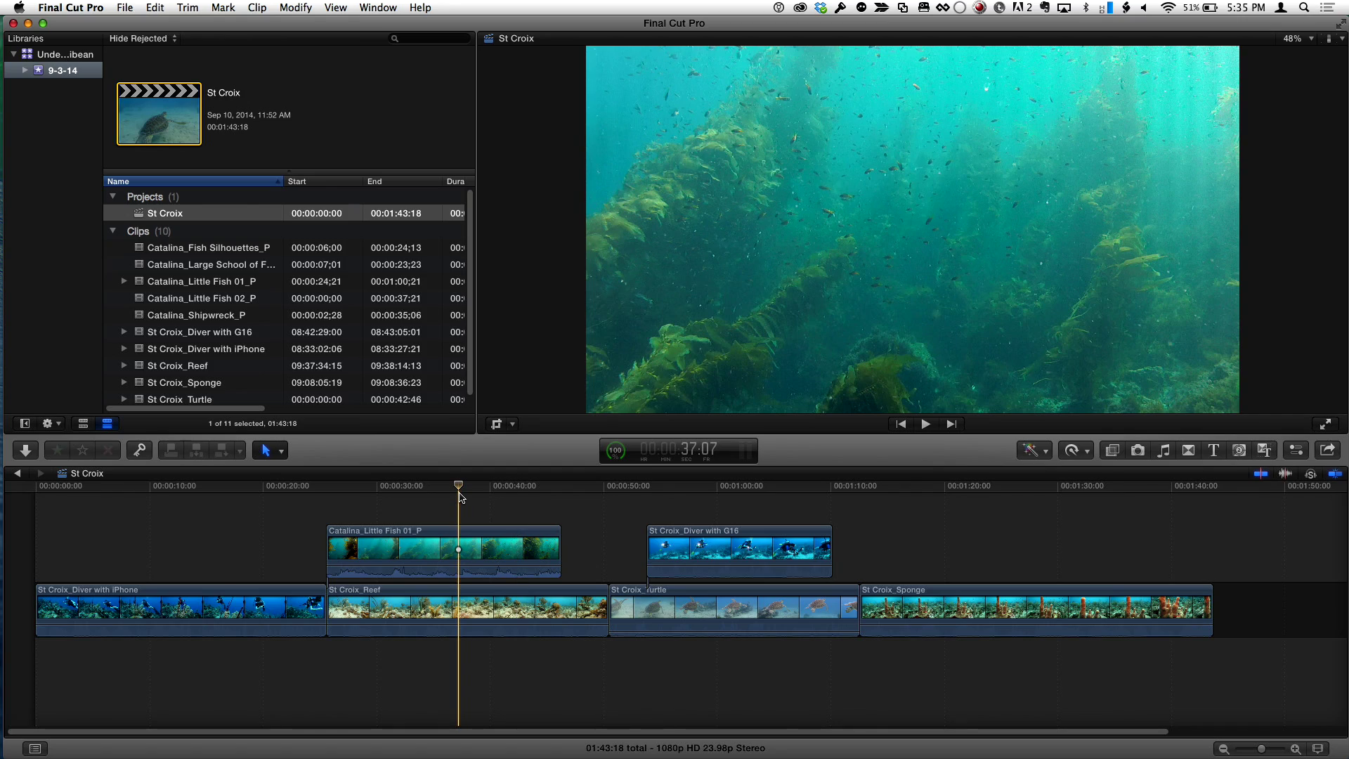
drag(460, 497, 715, 497)
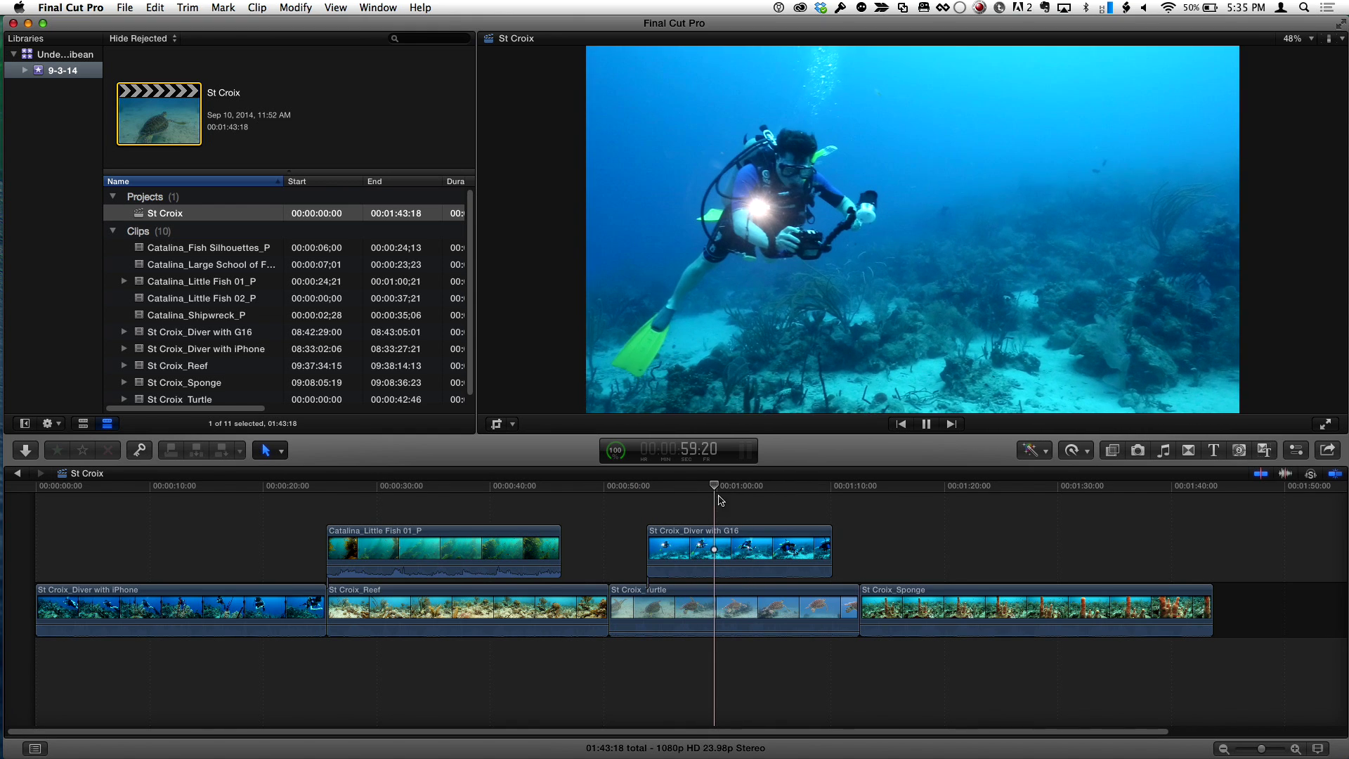
key(space)
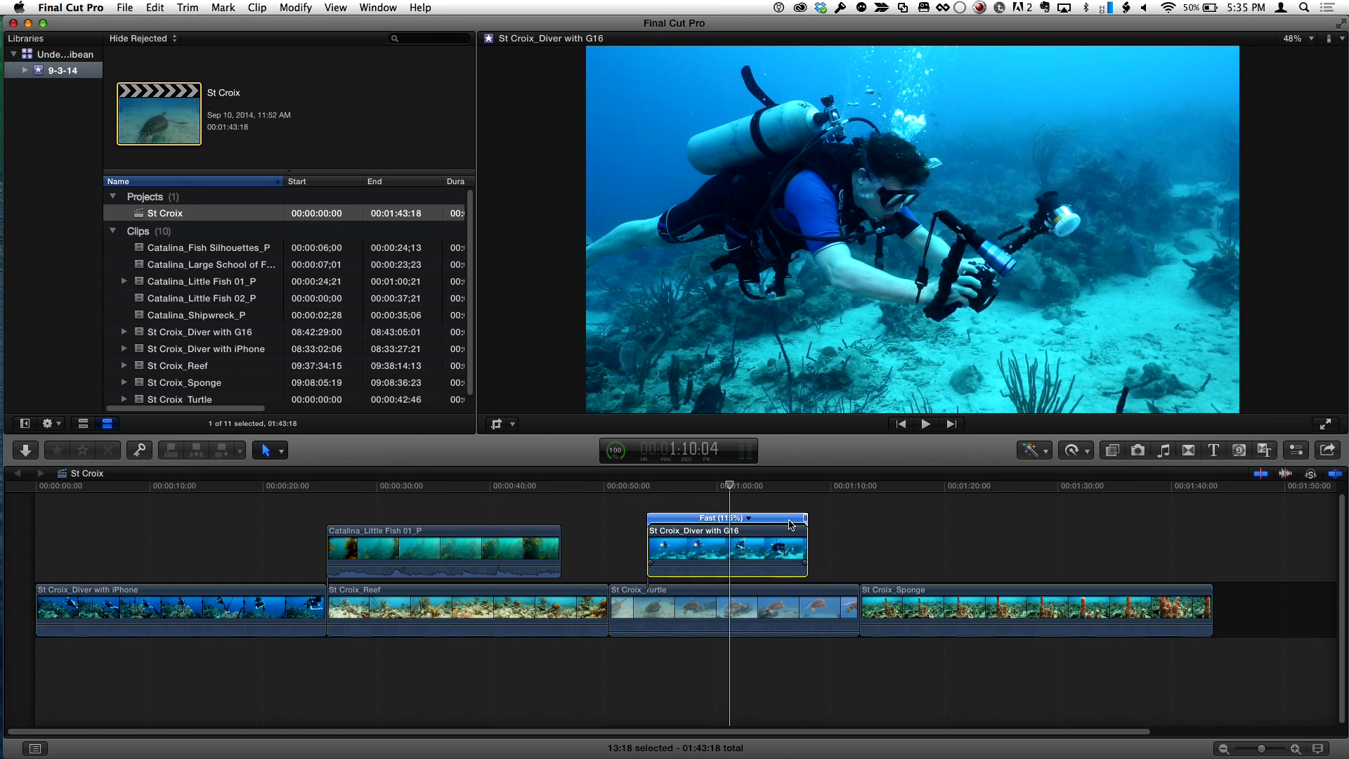
Step: Reset the Diver clip to Normal (100%), then move its connection point into the Turtle clip at about 1:01
key(shift+n)
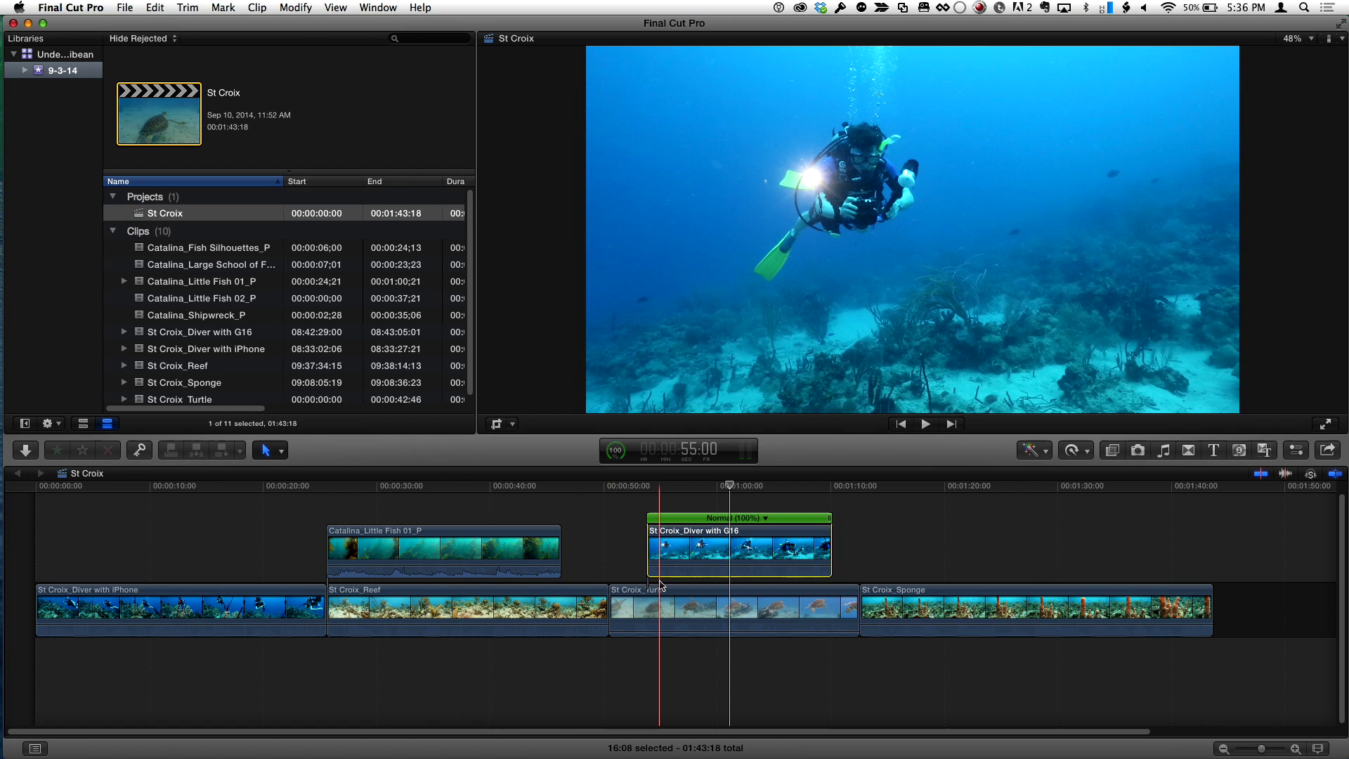
scroll(659, 589, up, 1)
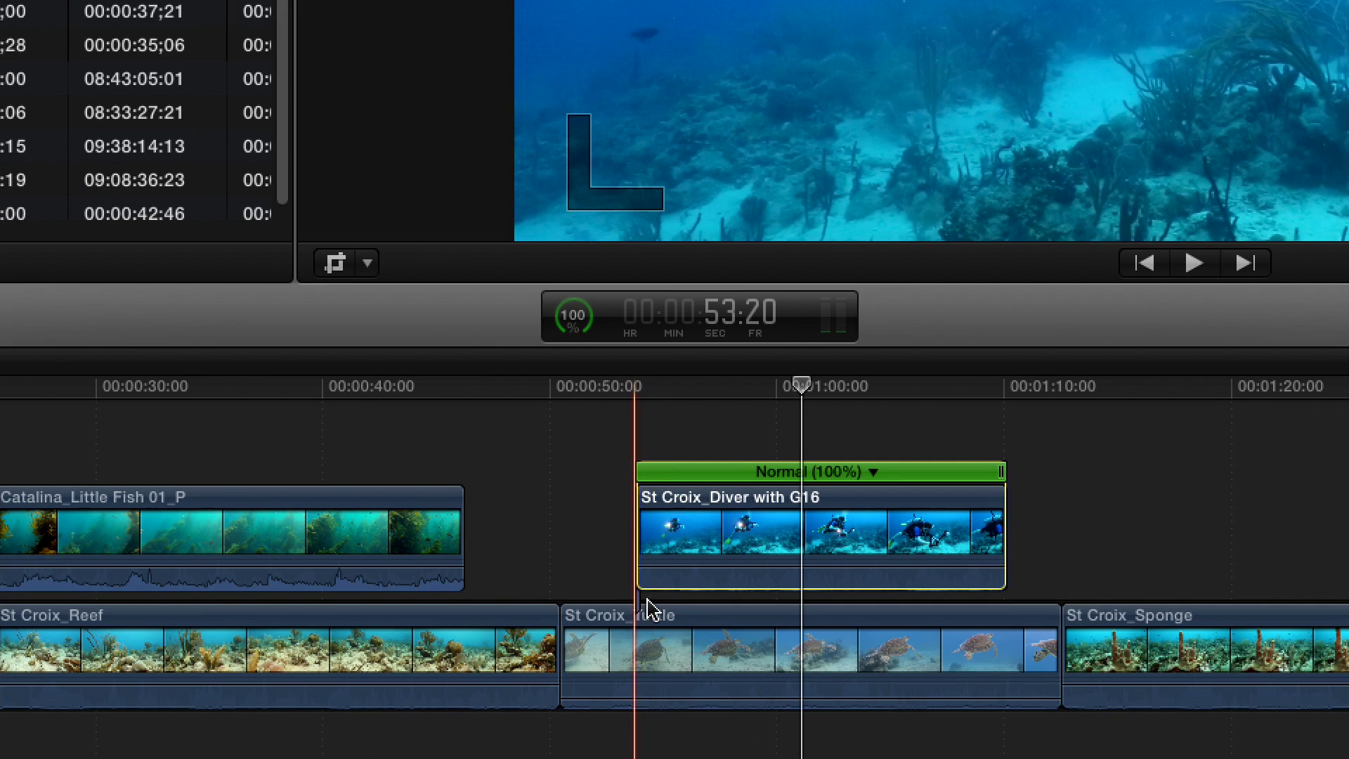
click(599, 590)
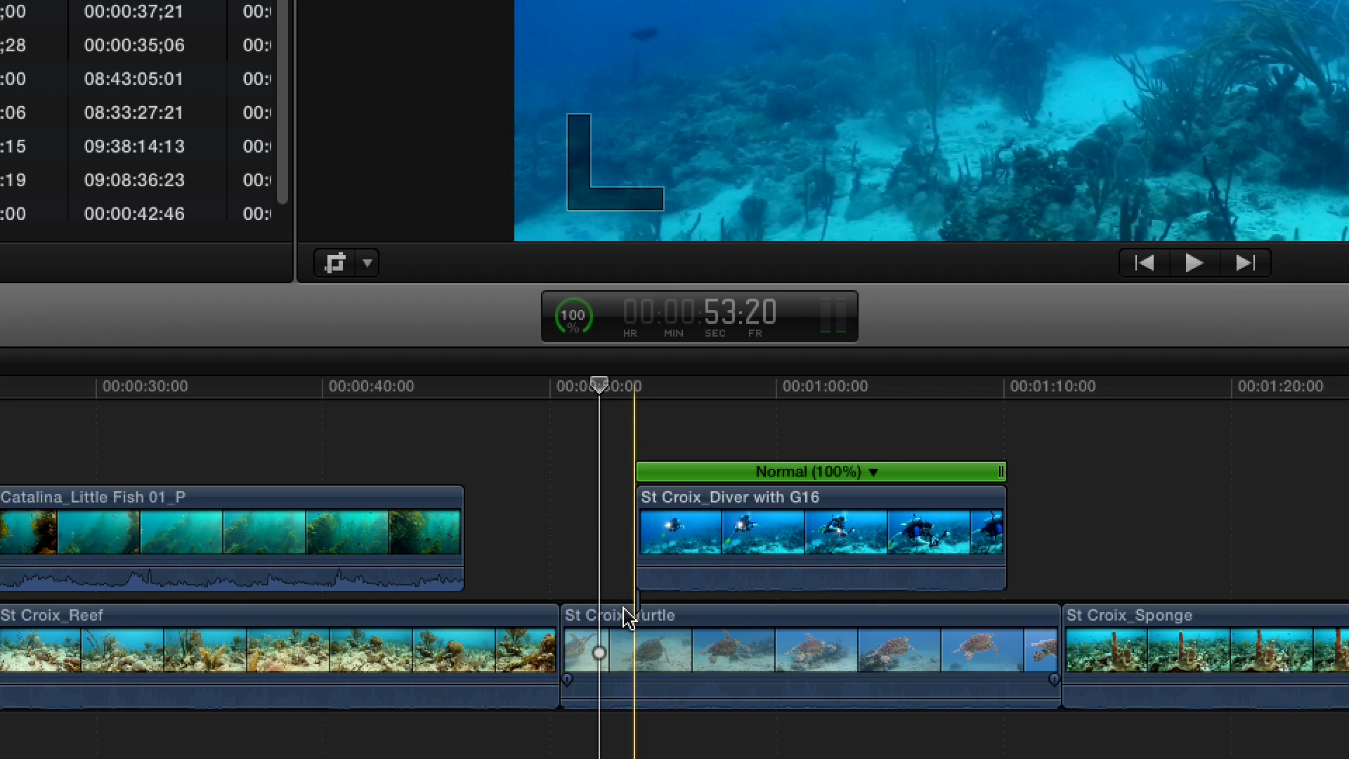
key(l)
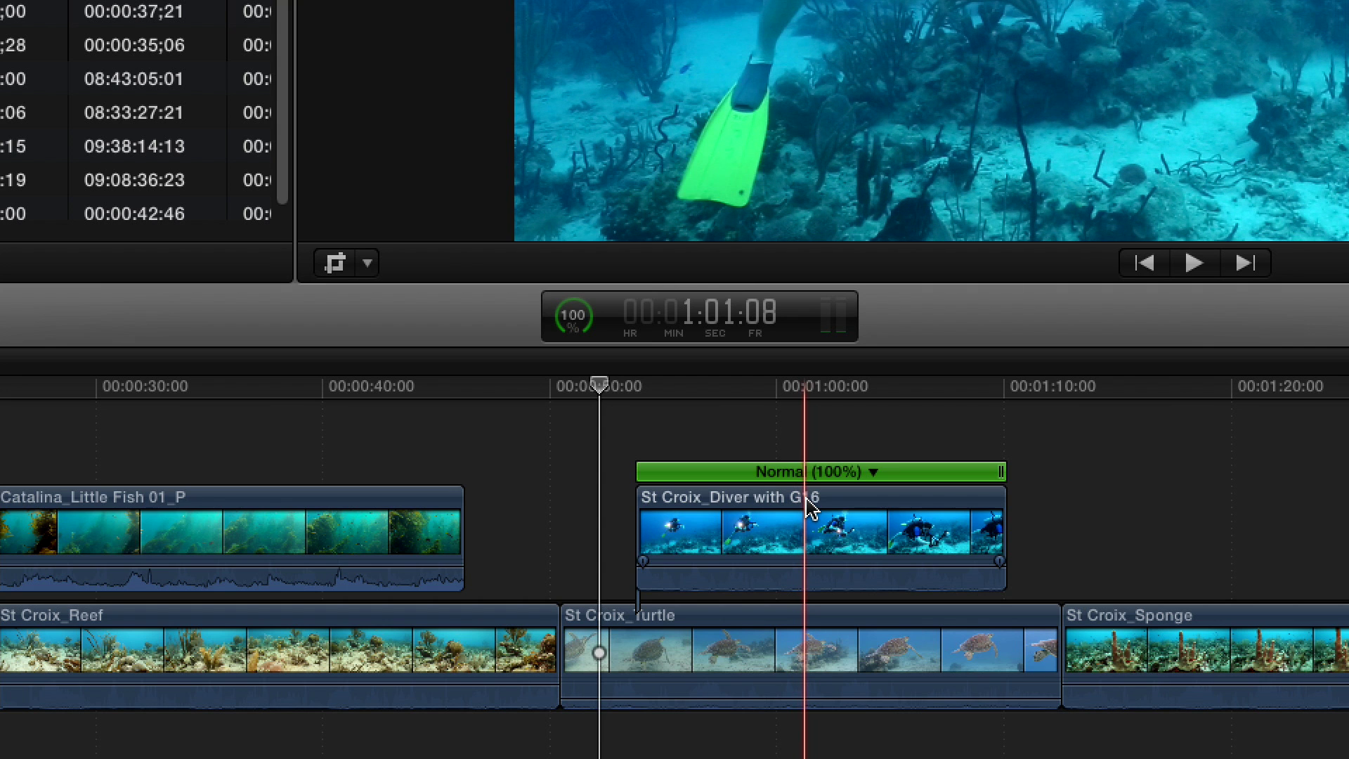
alt+super+click(812, 506)
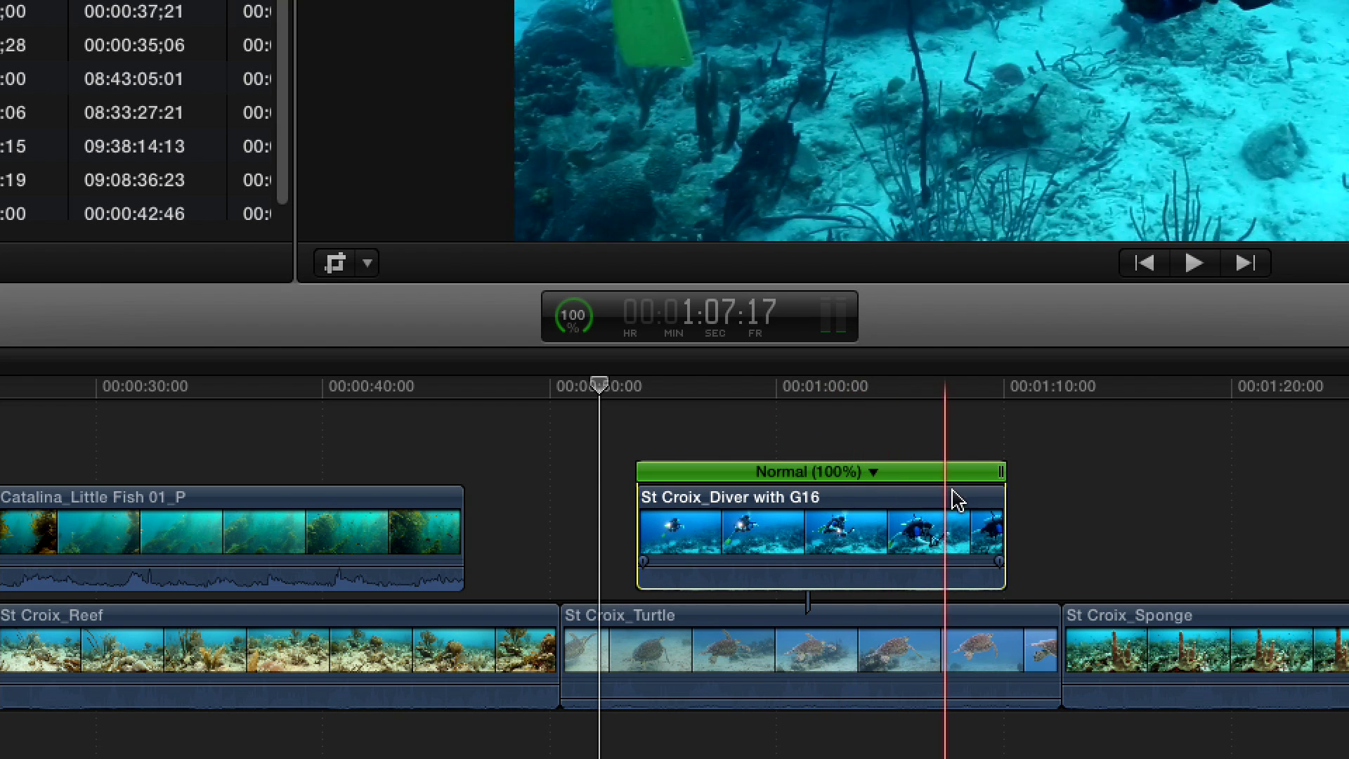
drag(1000, 475, 1057, 487)
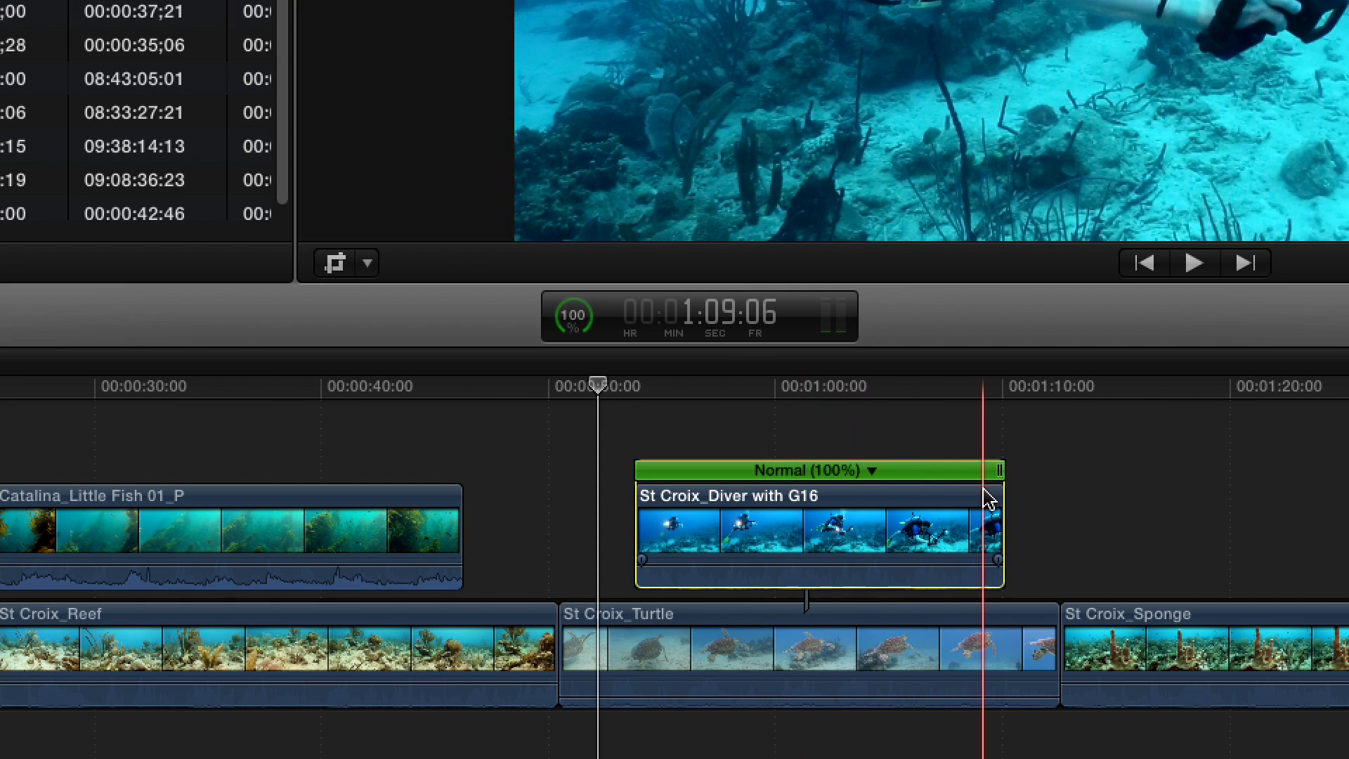
Step: Drag the Diver clip's retime handle to Slow (67%), stretching it to about 24:07 to meet Little Fish
scroll(988, 501, right, 1)
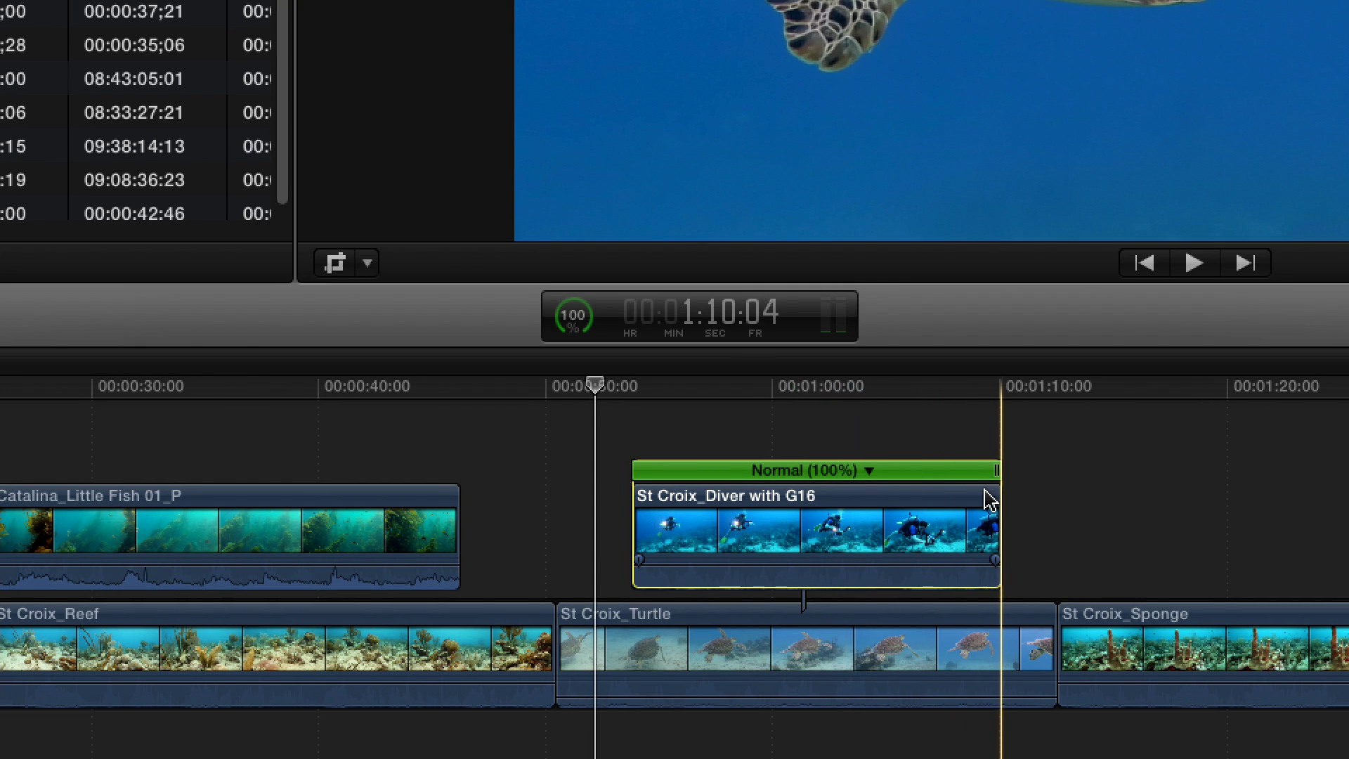
scroll(988, 500, left, 1)
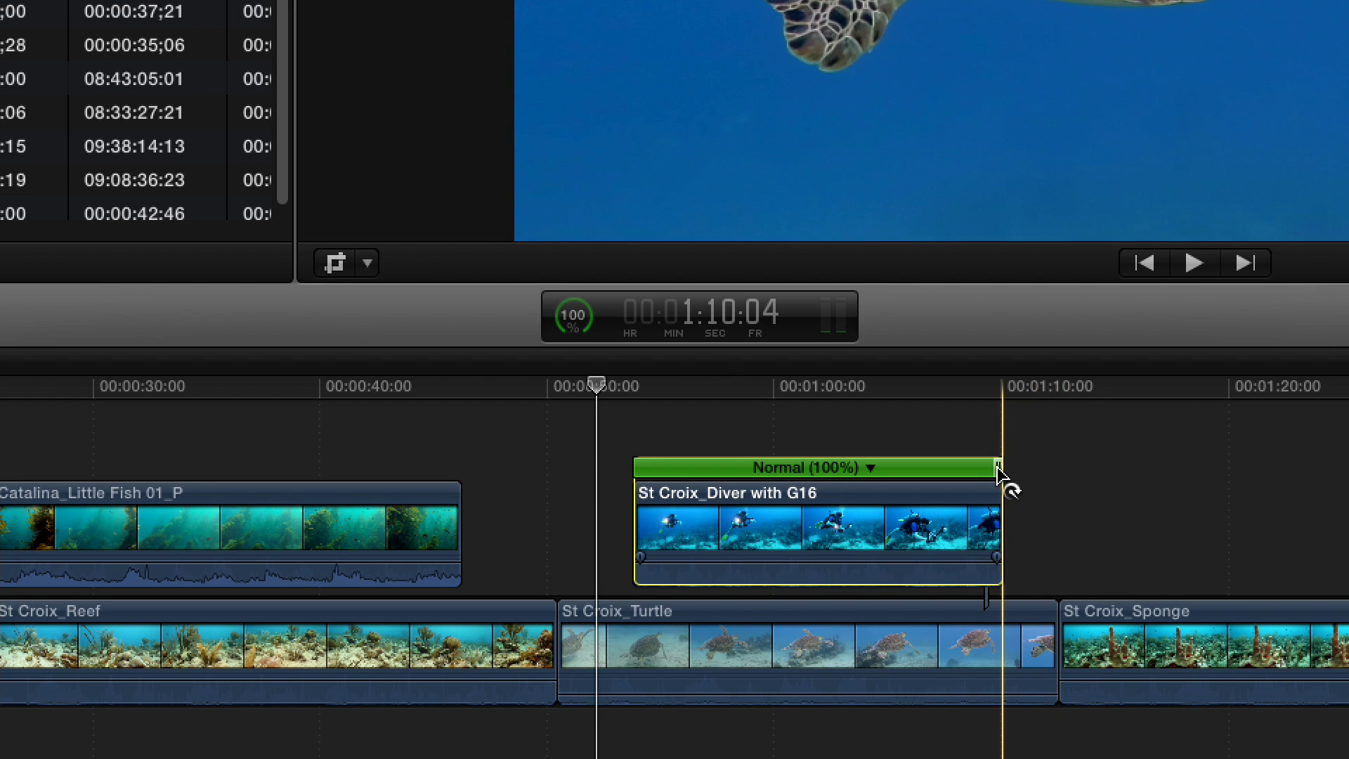
drag(999, 471, 1178, 467)
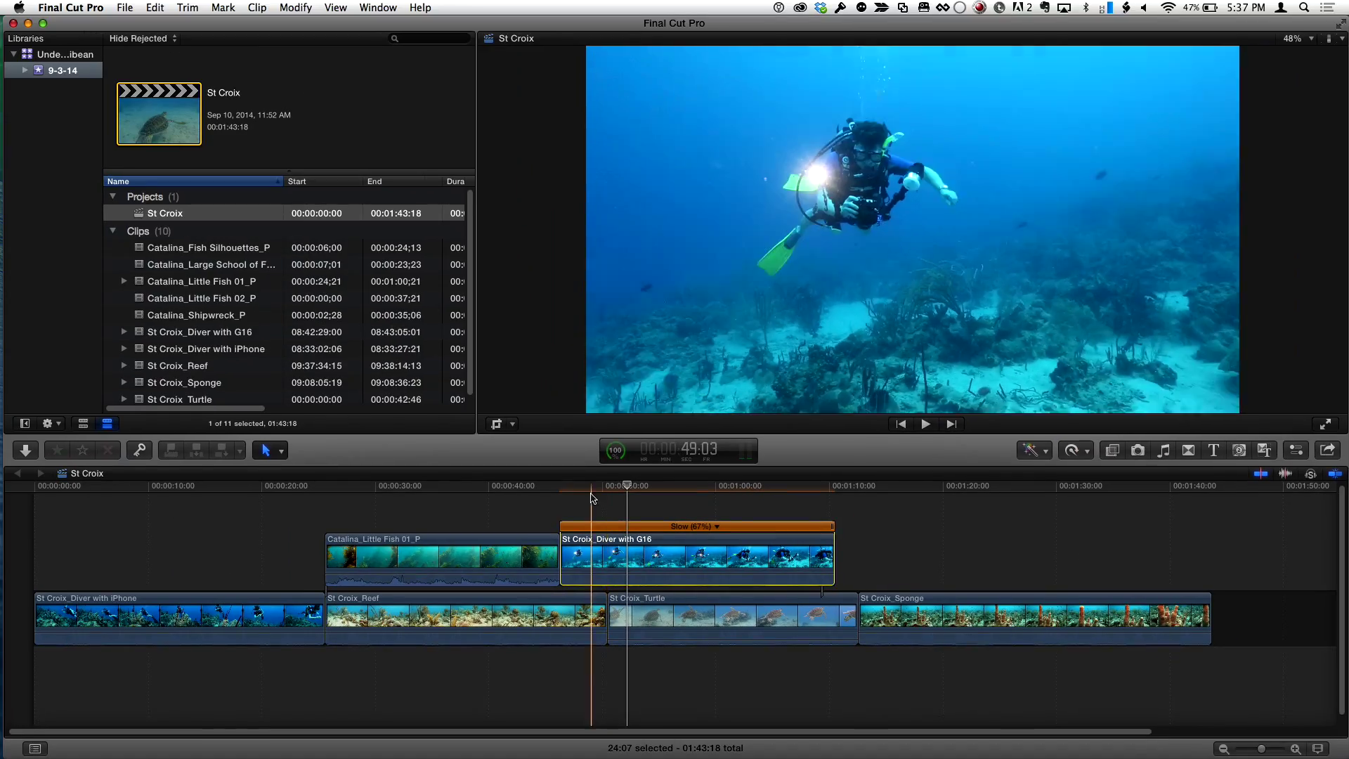
Step: Play back the retimed section from about 43 seconds, then stop
click(401, 419)
key(space)
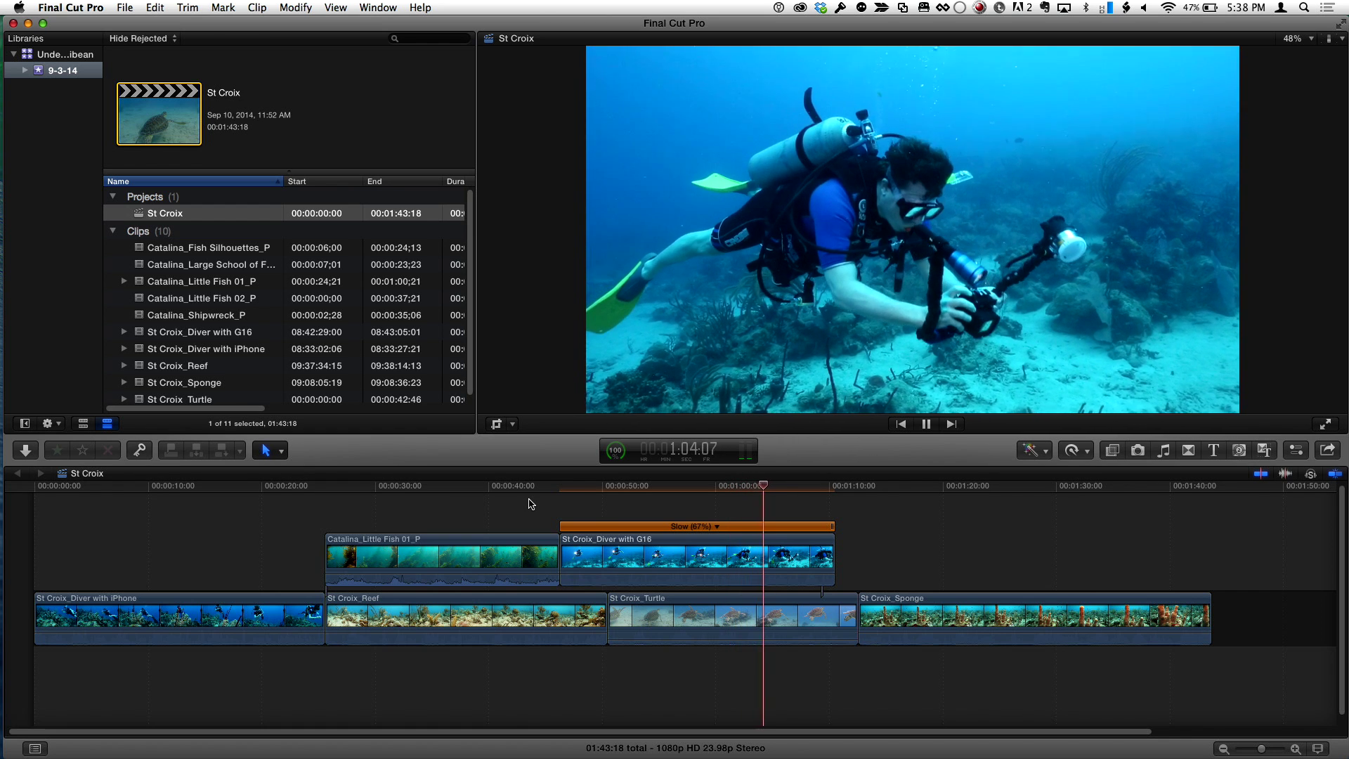
key(space)
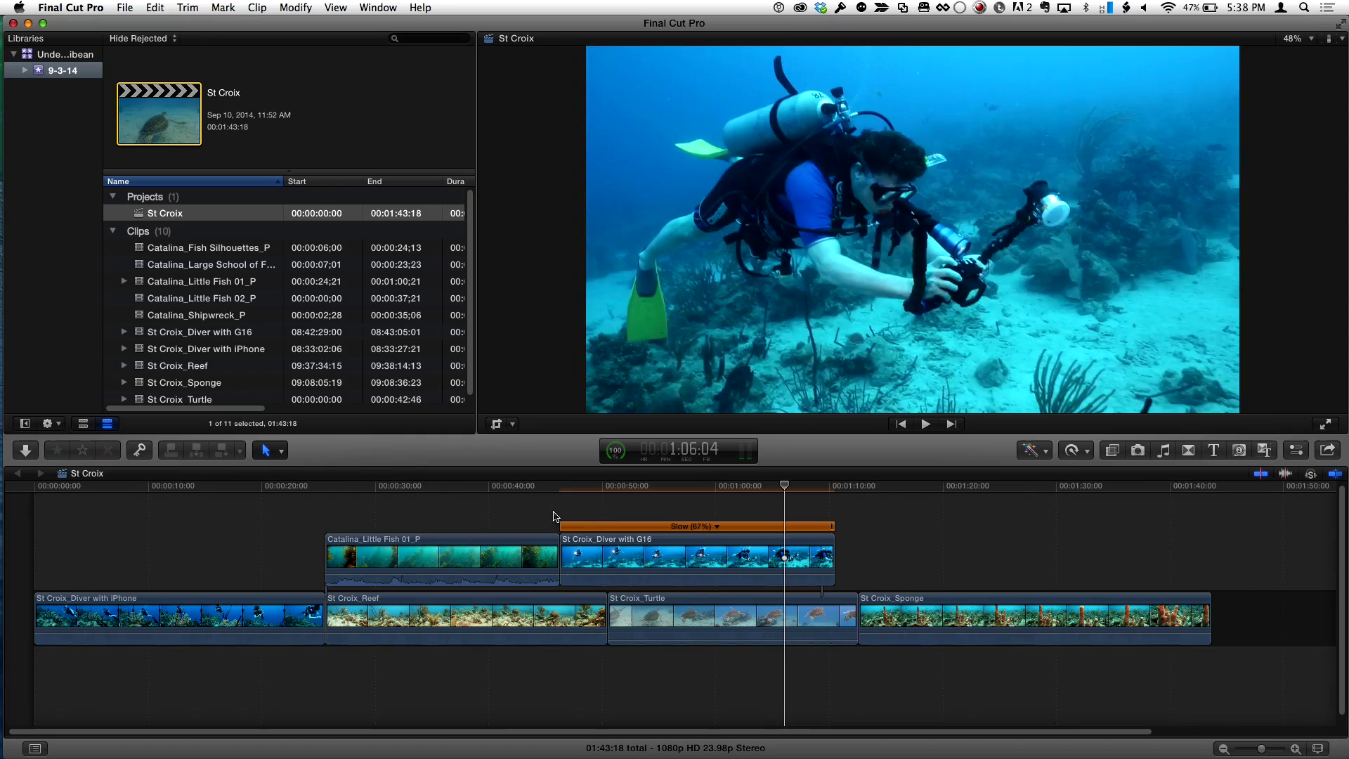
Step: Blade the St Croix_Sponge clip partway through with Cmd+B
click(979, 509)
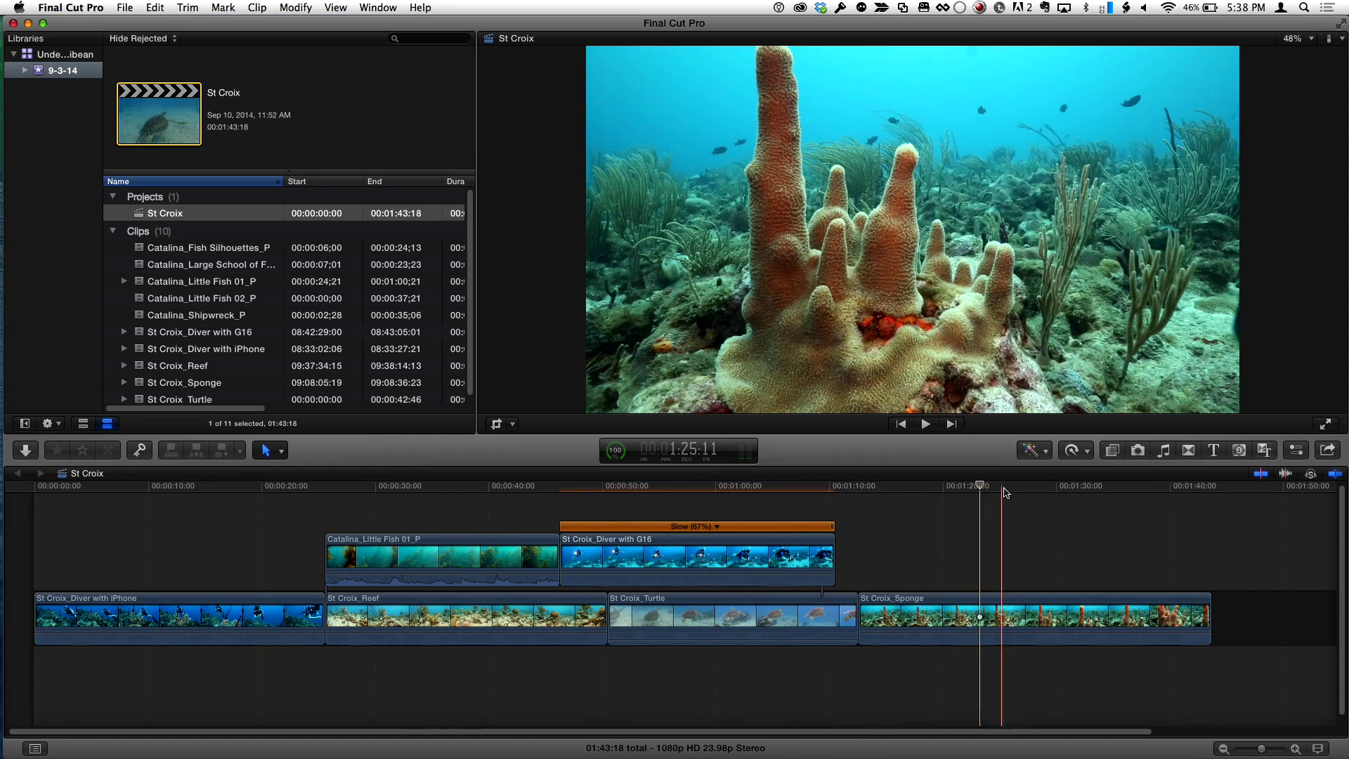
key(super+b)
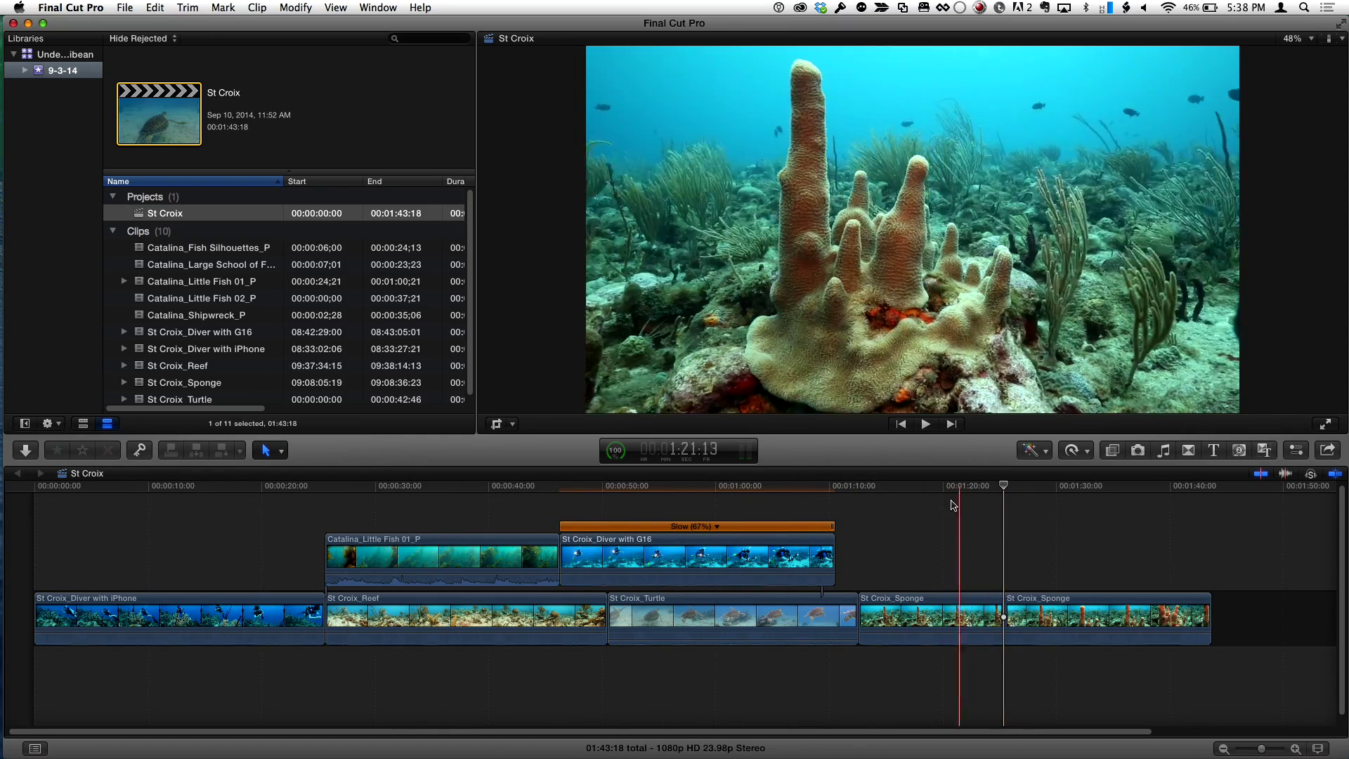
click(935, 598)
Step: Try the first Sponge piece at 50% custom speed, restore 100%, then lift it into a connected clip
click(937, 601)
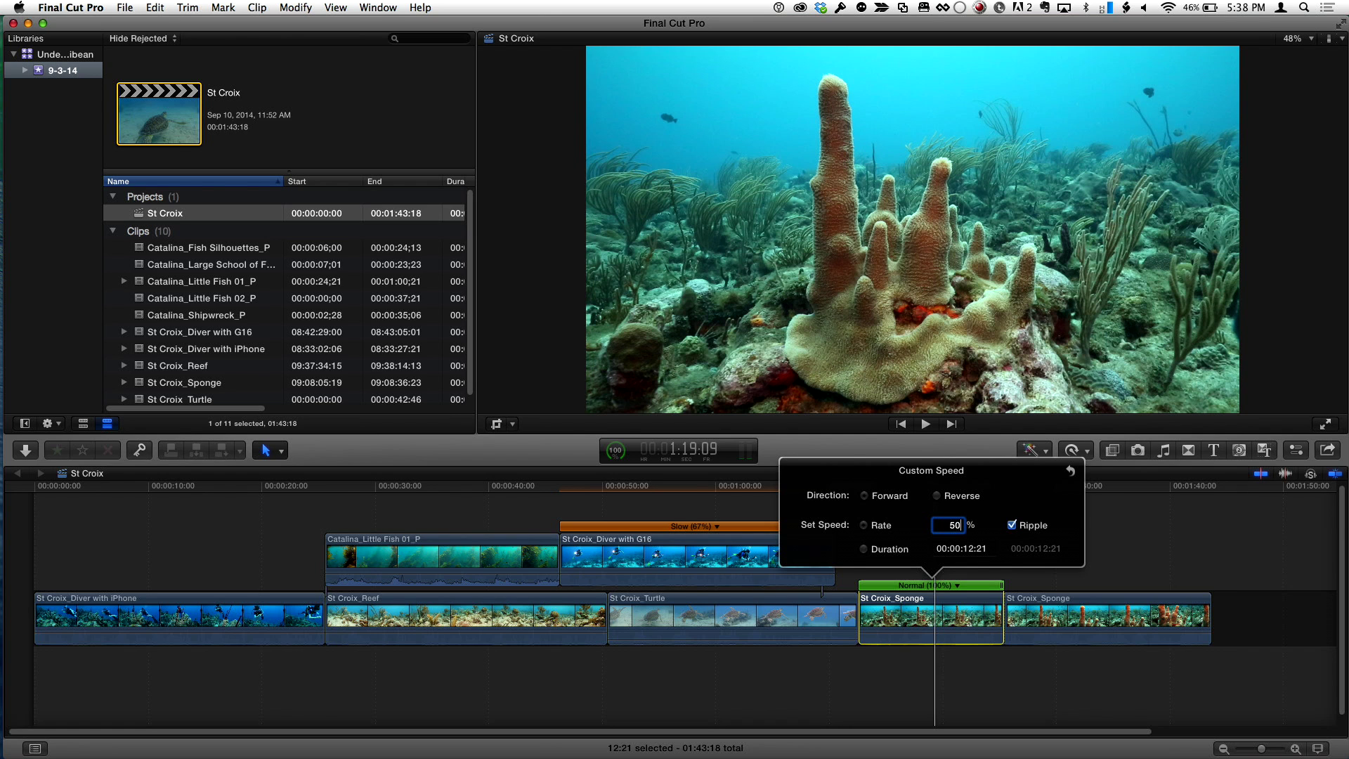
key(Return)
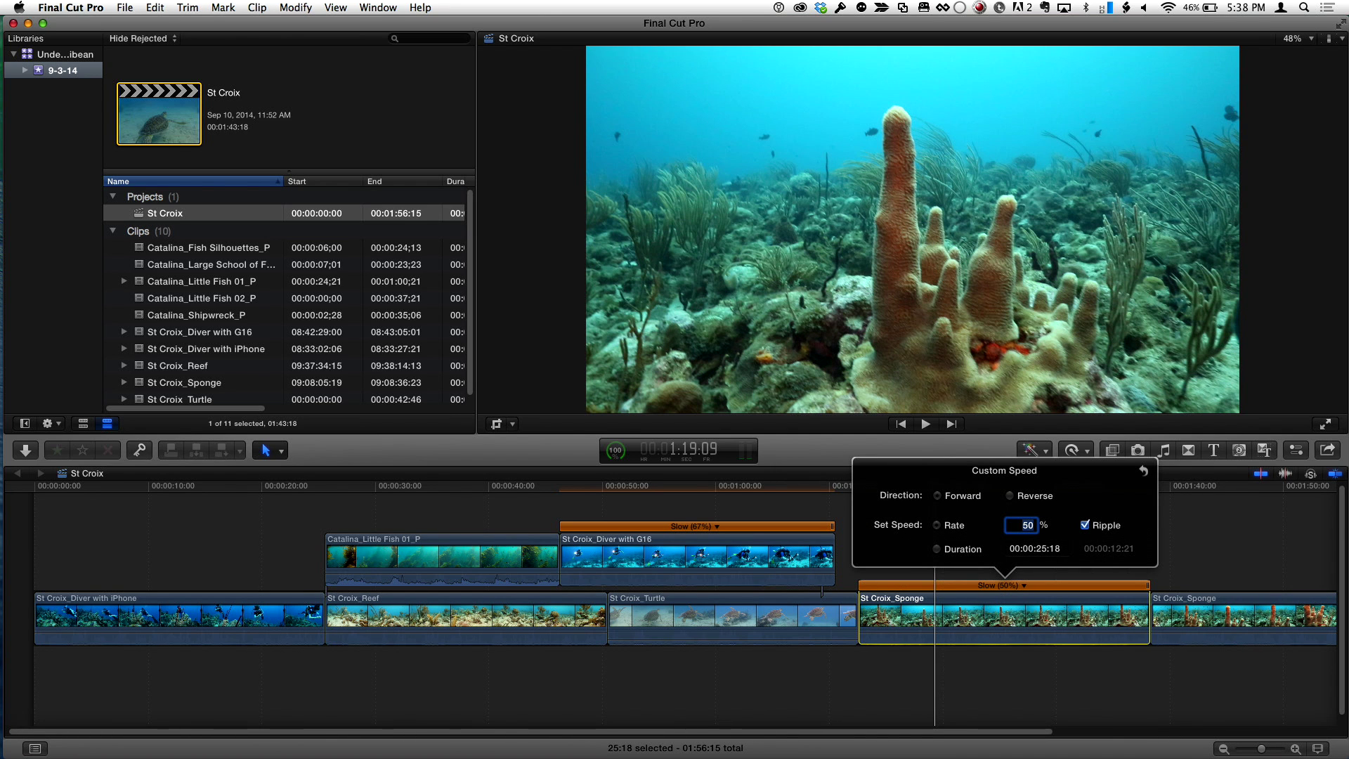
text(100)
key(Return)
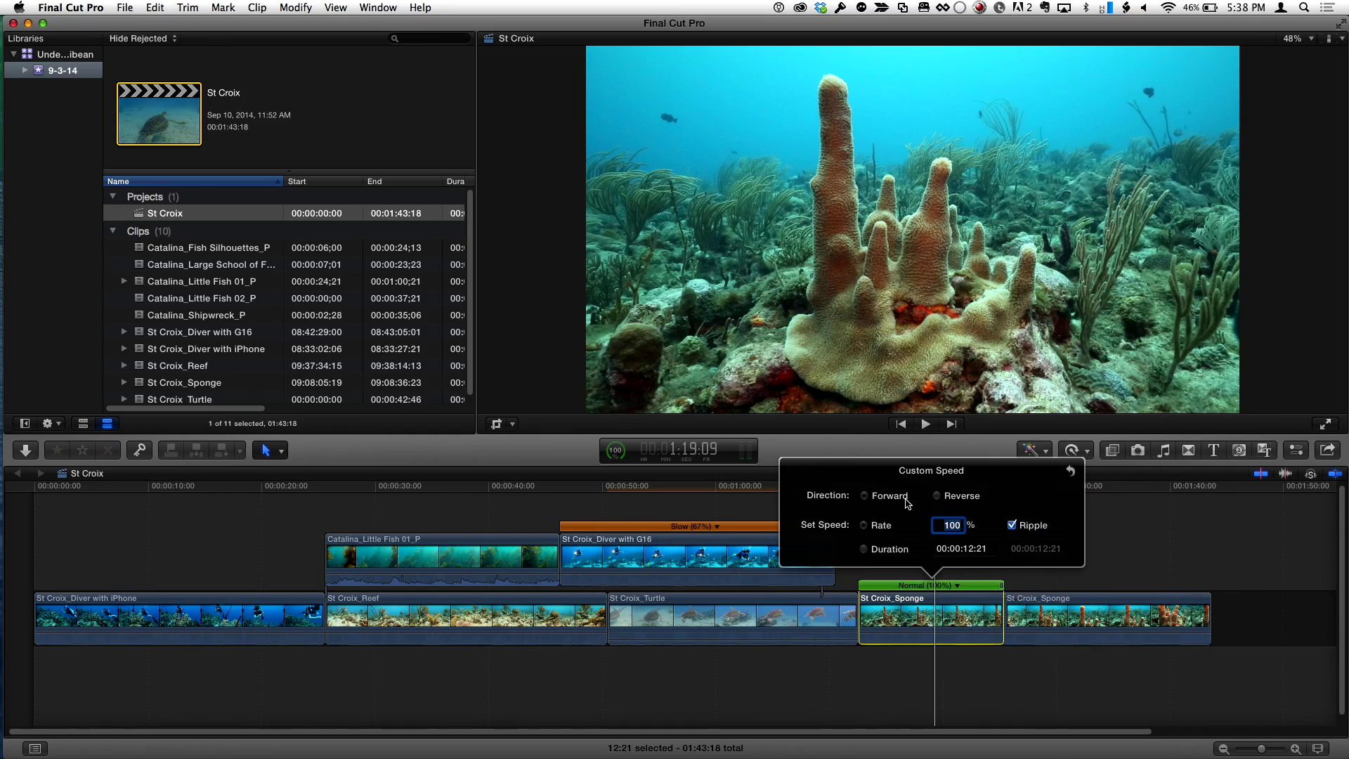
key(Escape)
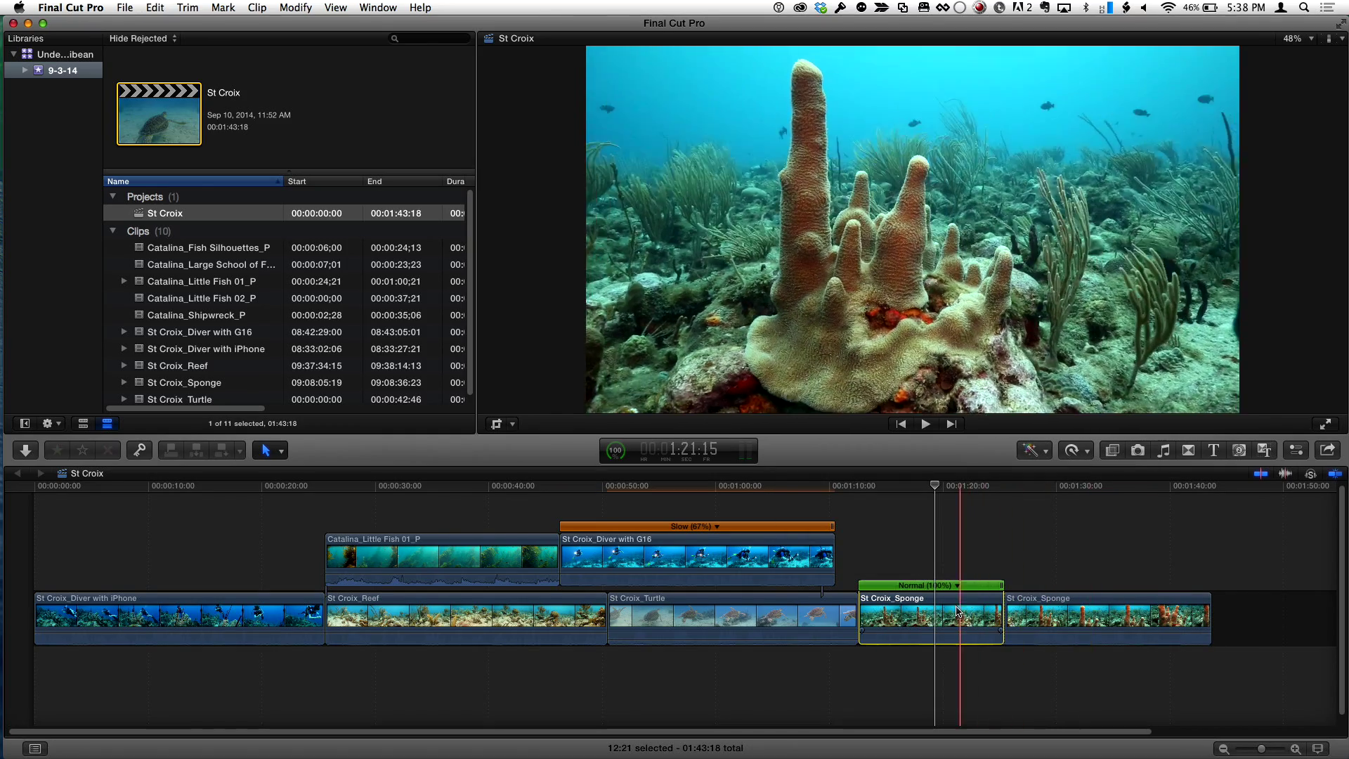
key(alt+super+Up)
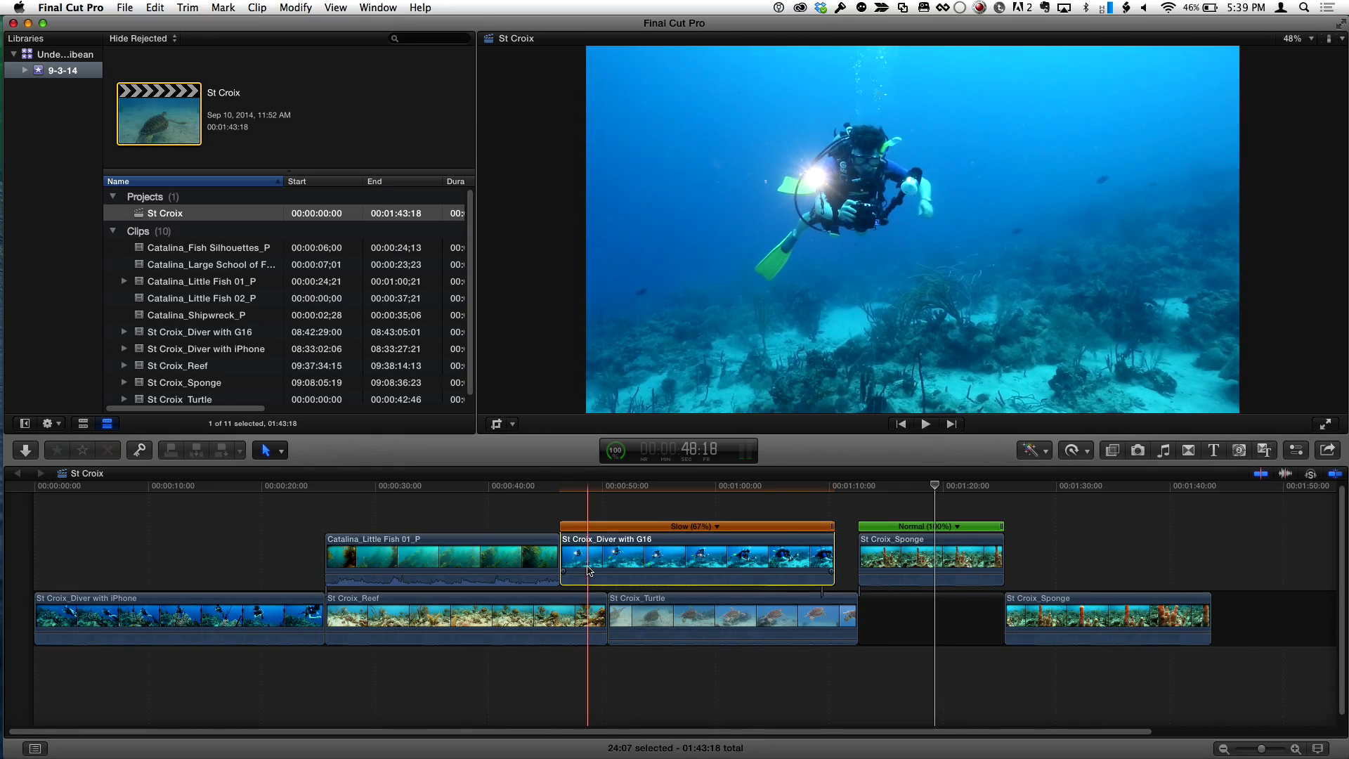
click(530, 560)
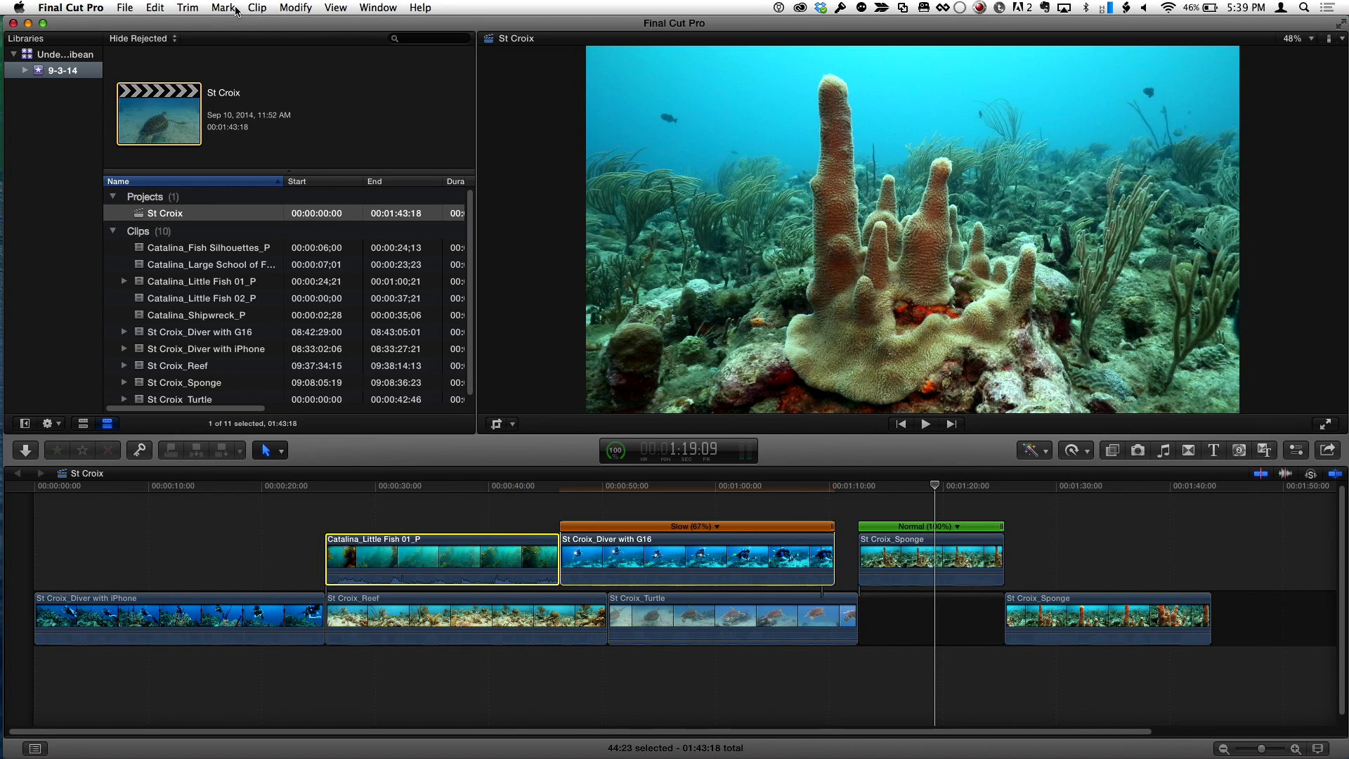
click(295, 9)
mouse_move(257, 9)
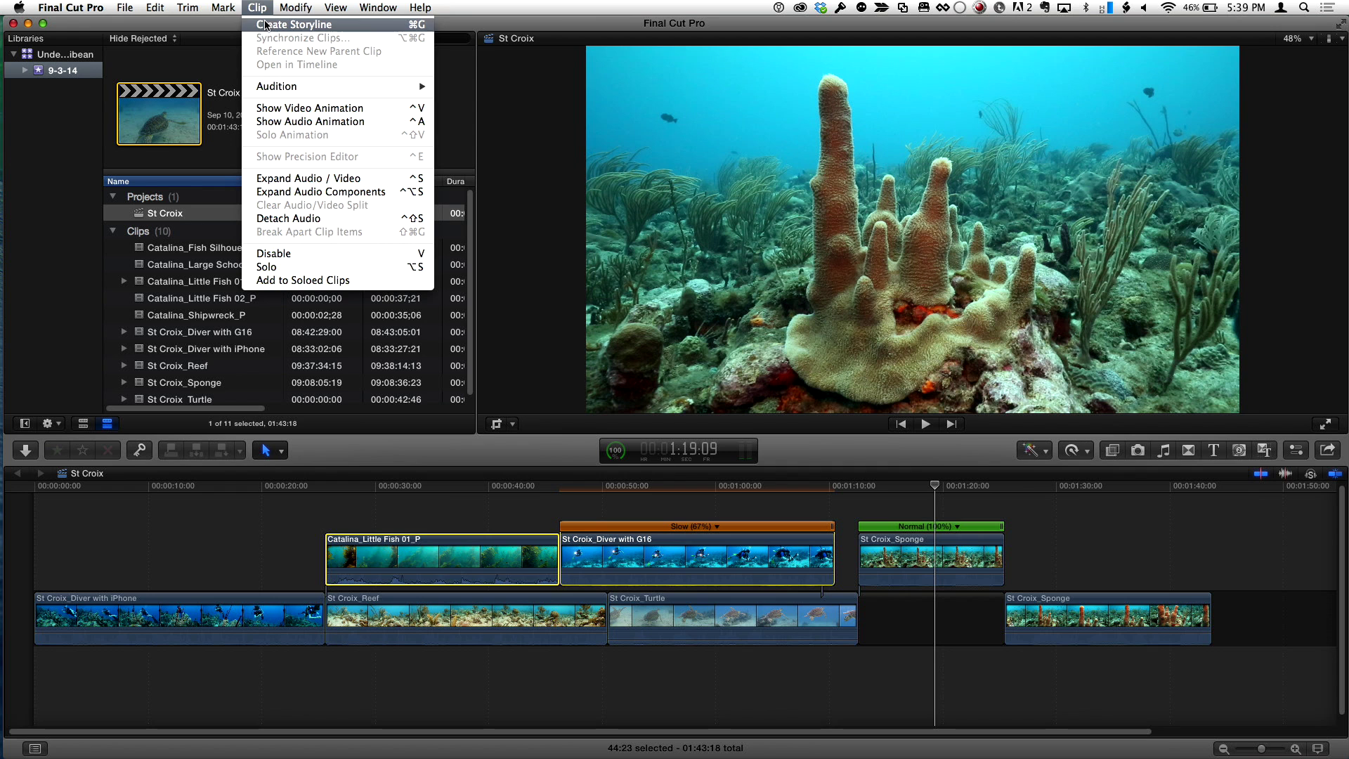
click(267, 8)
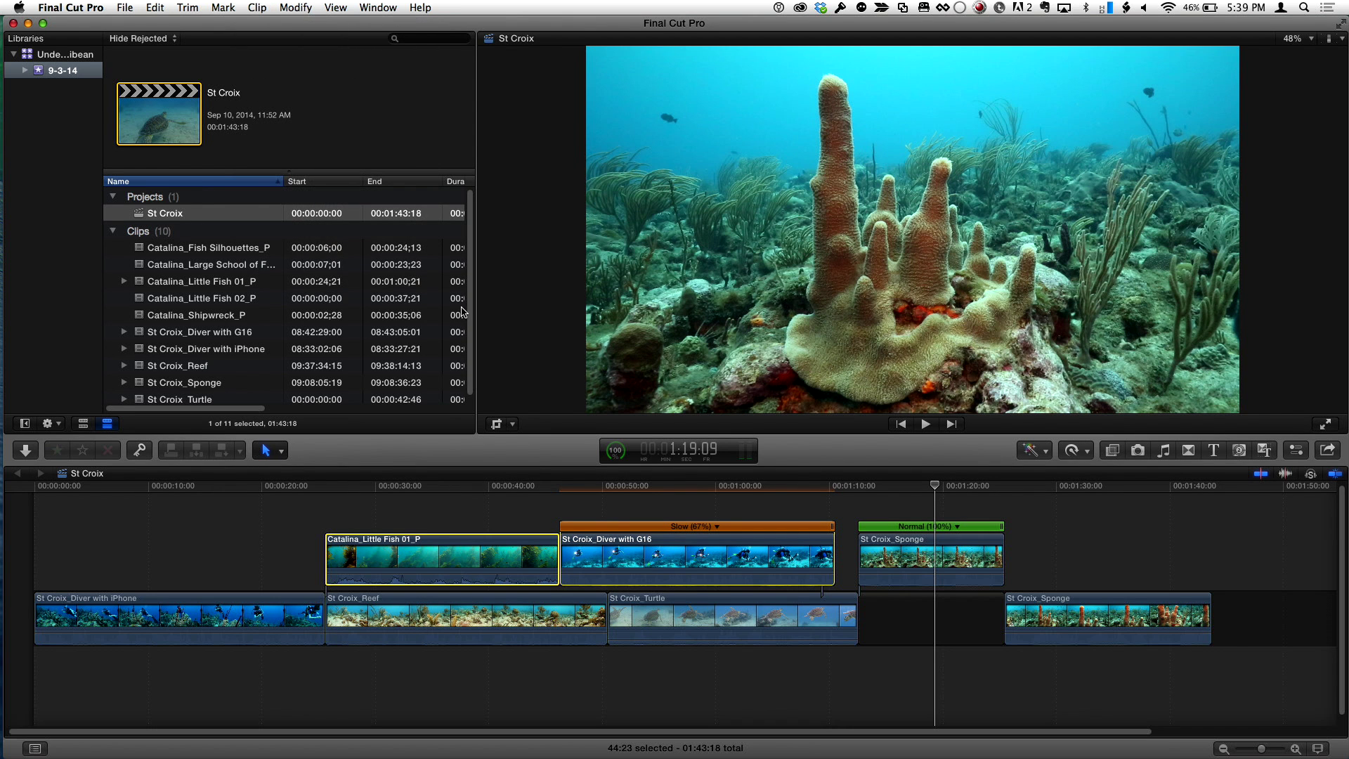
click(560, 500)
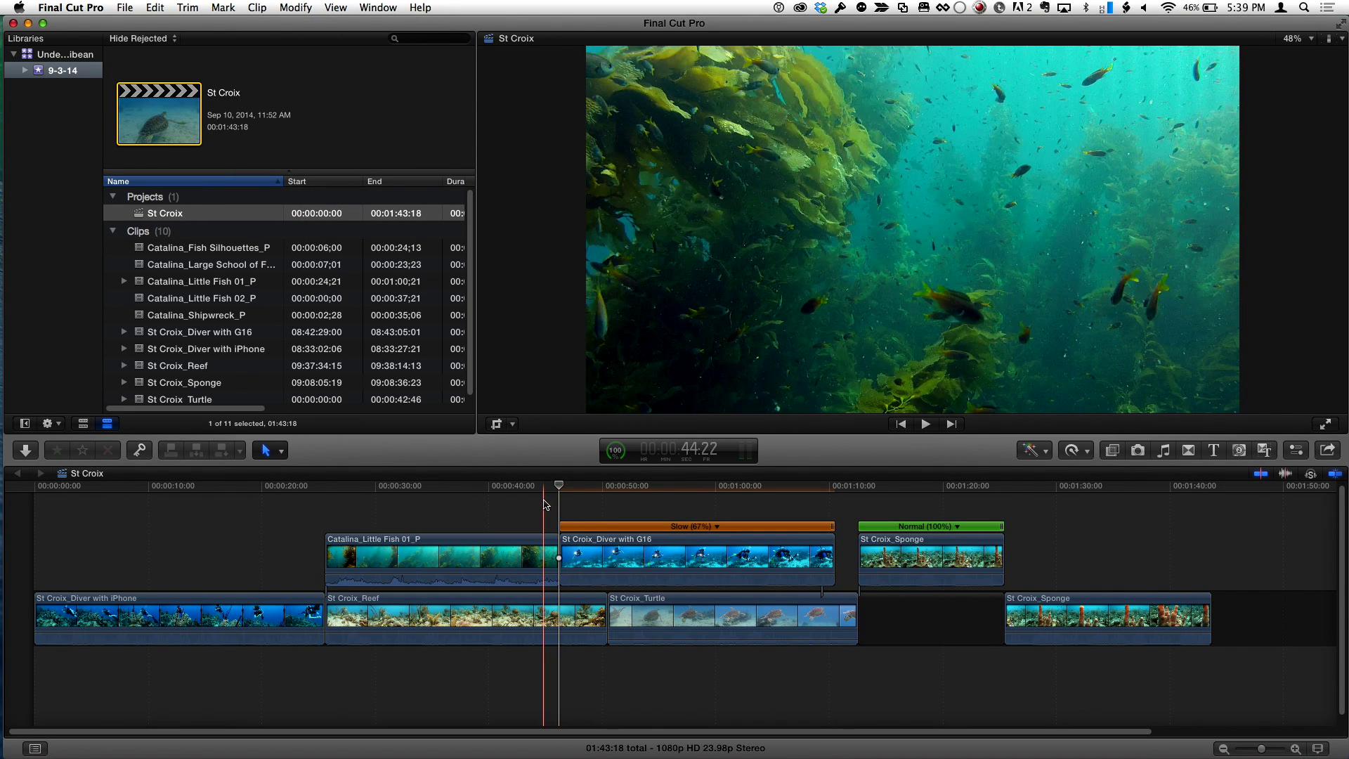
Step: Snap the Diver clip against the end of Catalina_Little Fish 01_P as one connected storyline
mouse_move(595, 547)
mouse_down()
mouse_move(611, 555)
mouse_move(600, 559)
mouse_up()
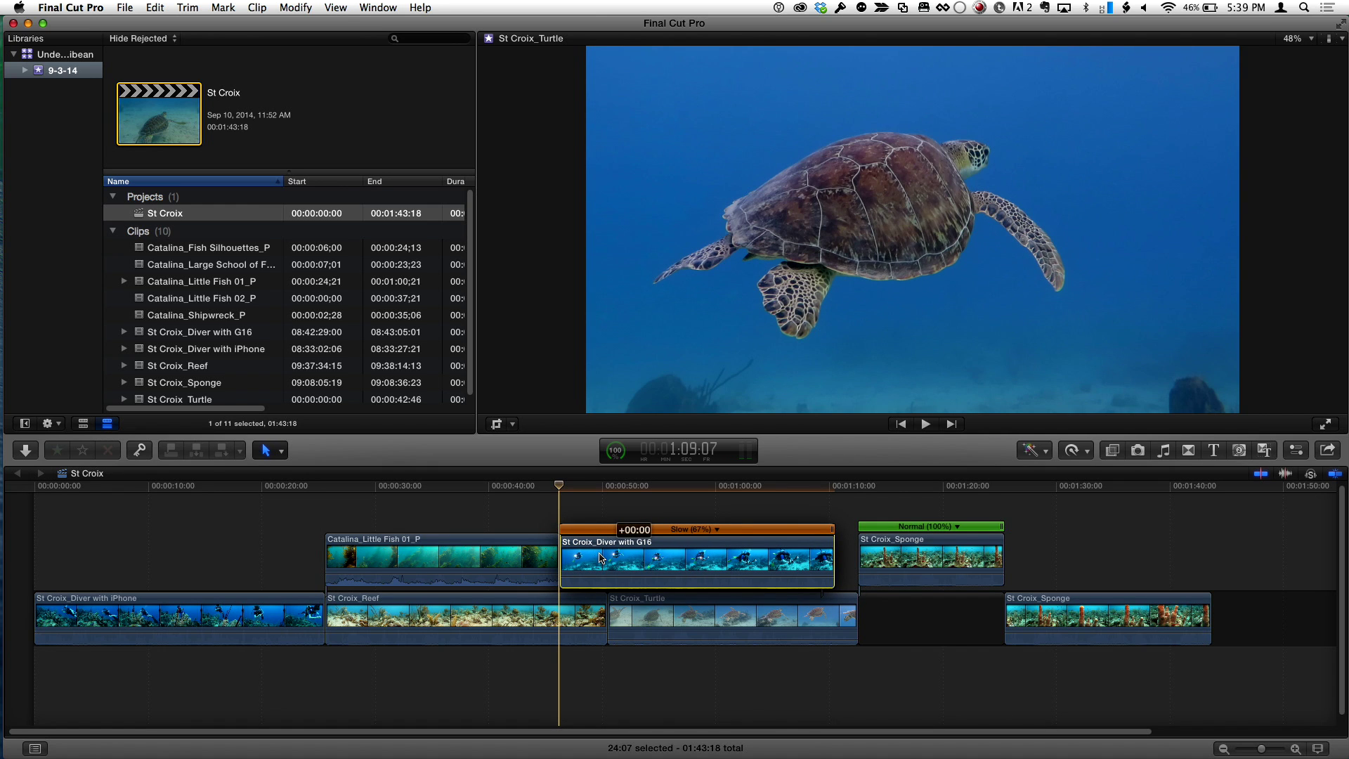
drag(602, 557, 601, 556)
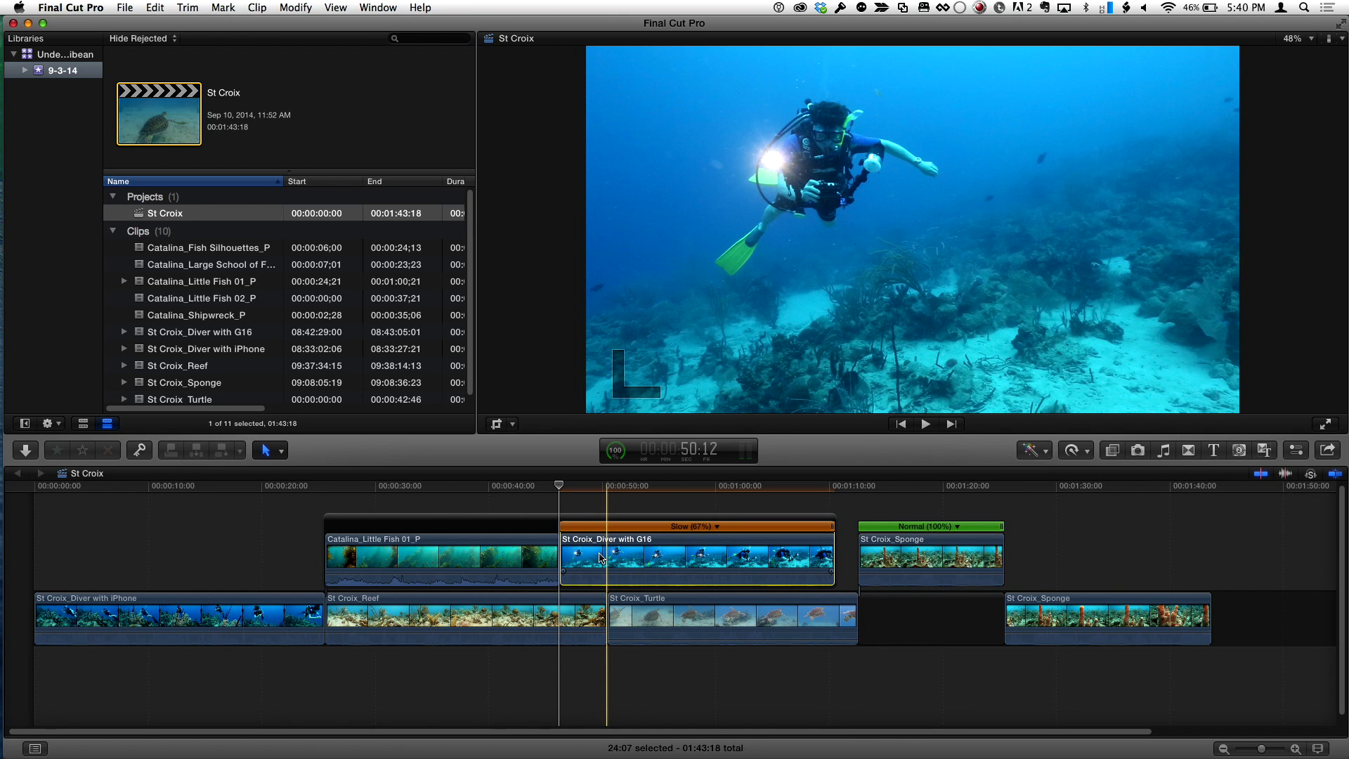